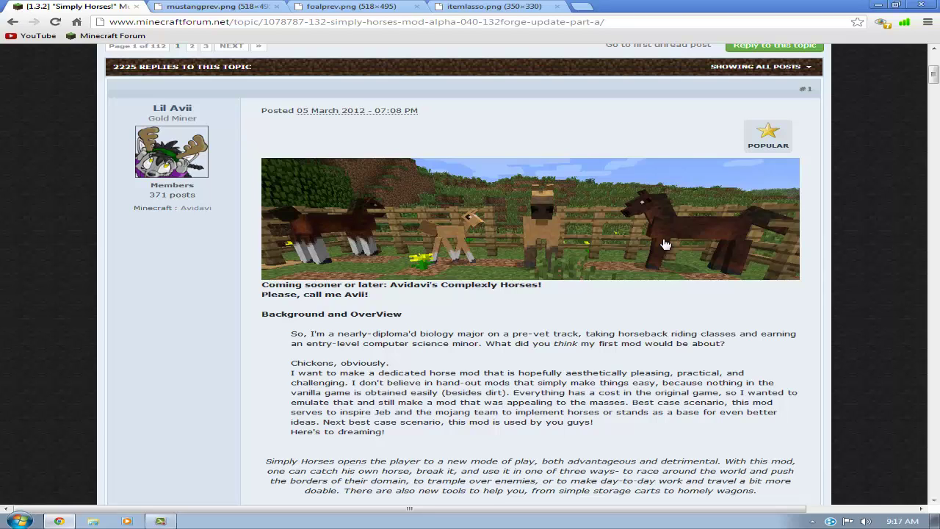
- View the mustang and foal preview images, then the lasso crafting-recipe image
click(247, 7)
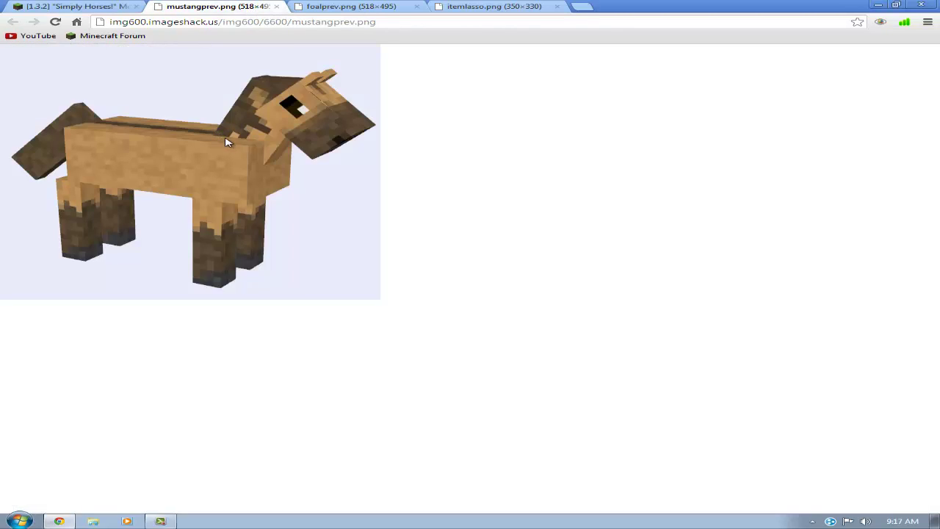
click(349, 9)
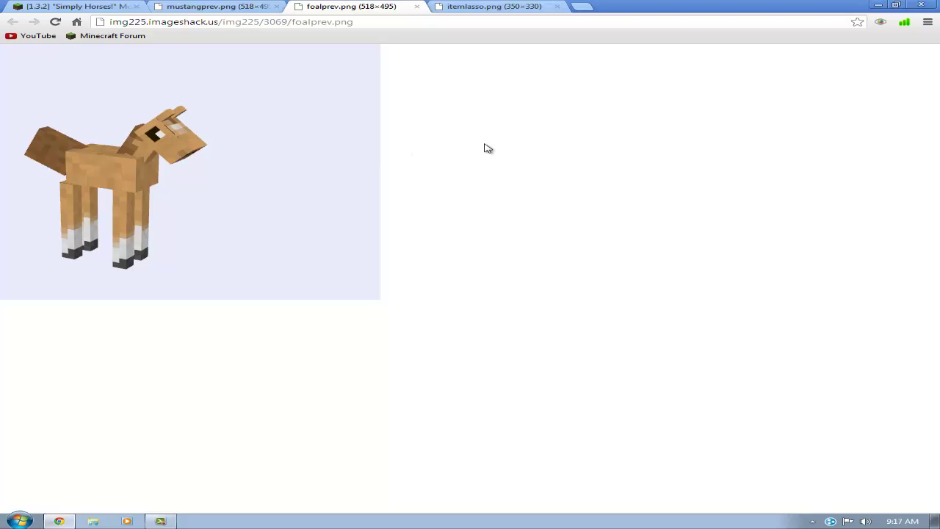
click(519, 7)
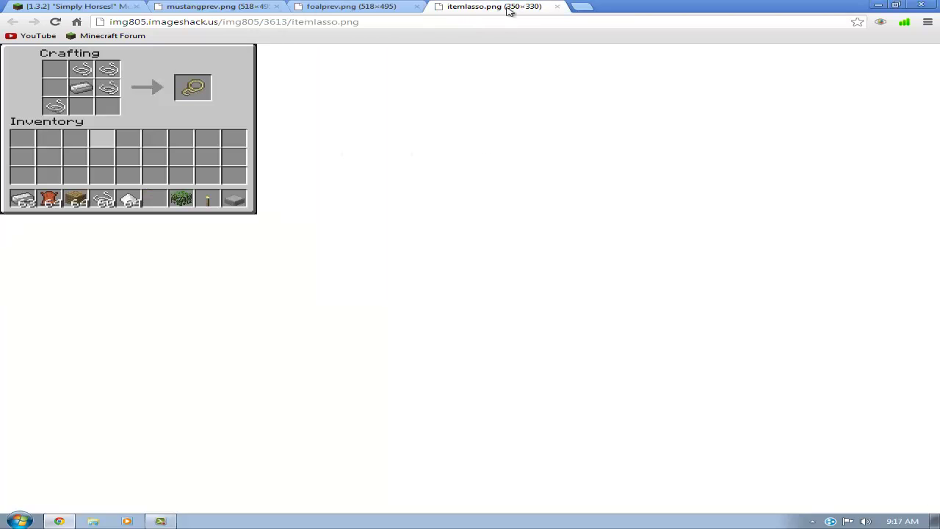
- Return to the Simply Horses forum post and scroll through it
click(114, 7)
scroll(215, 261, down, 2)
scroll(214, 262, down, 2)
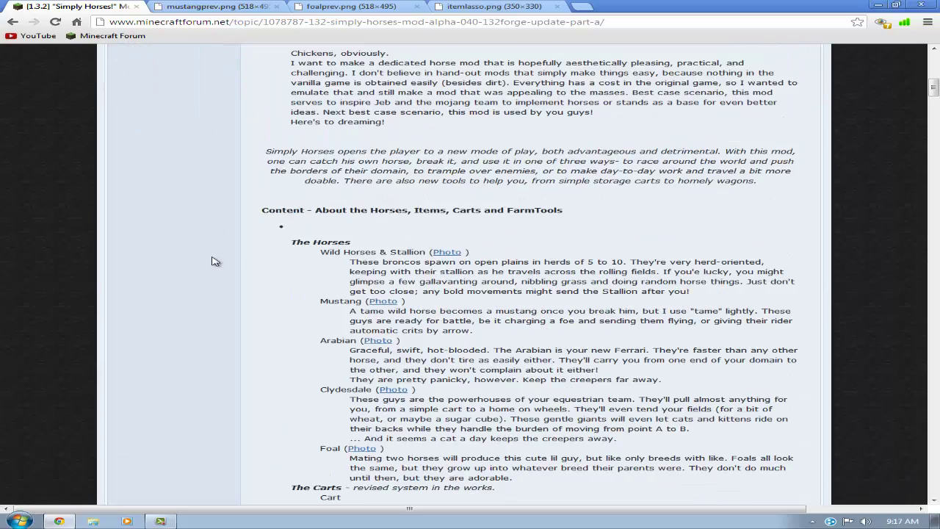
scroll(211, 261, down, 1)
scroll(213, 260, down, 1)
scroll(215, 258, down, 1)
scroll(217, 254, down, 2)
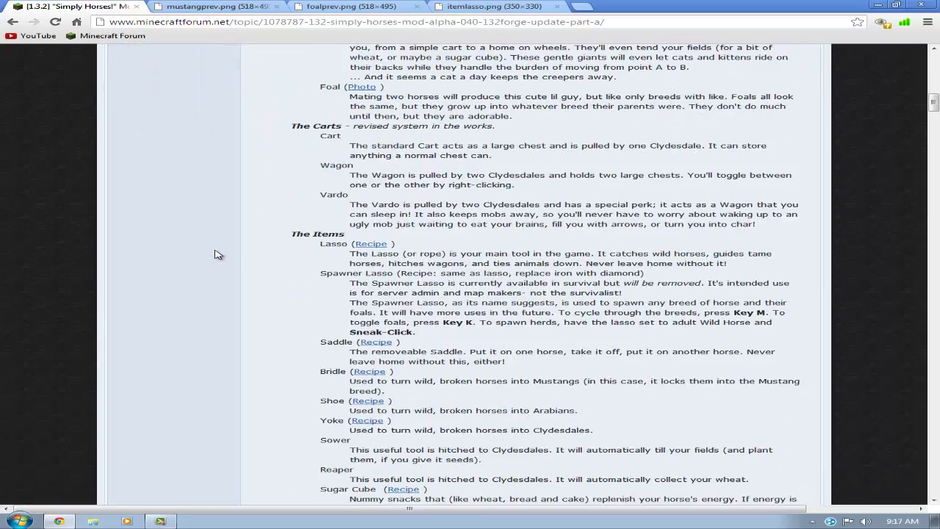
scroll(220, 253, down, 1)
scroll(231, 247, up, 10)
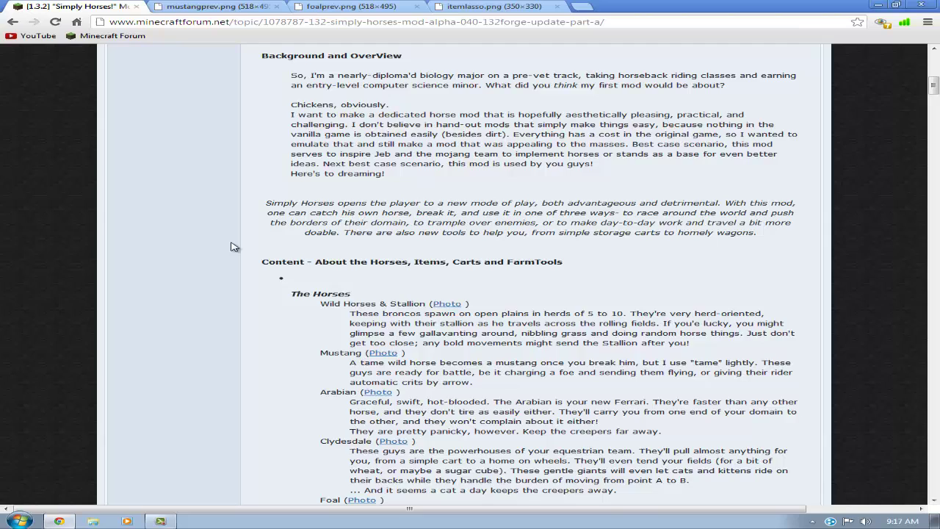
scroll(231, 246, up, 2)
scroll(230, 246, up, 3)
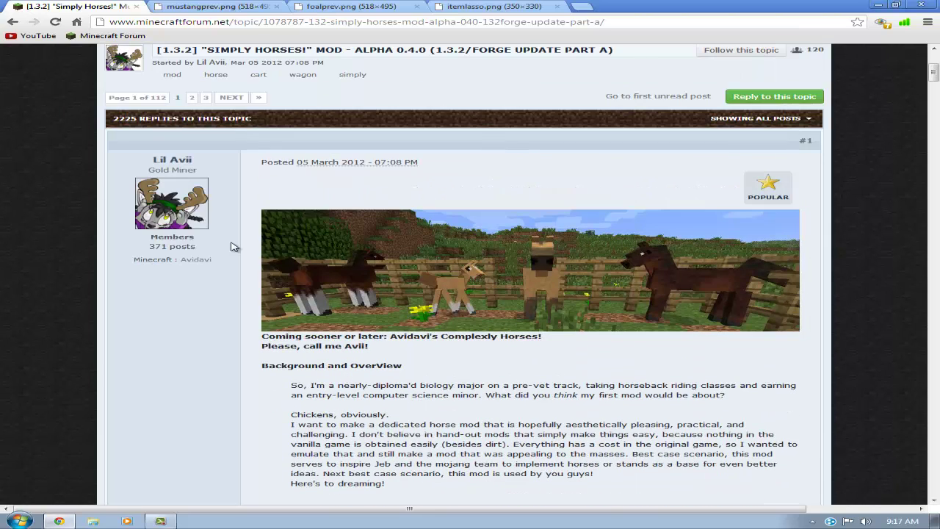
scroll(230, 247, up, 1)
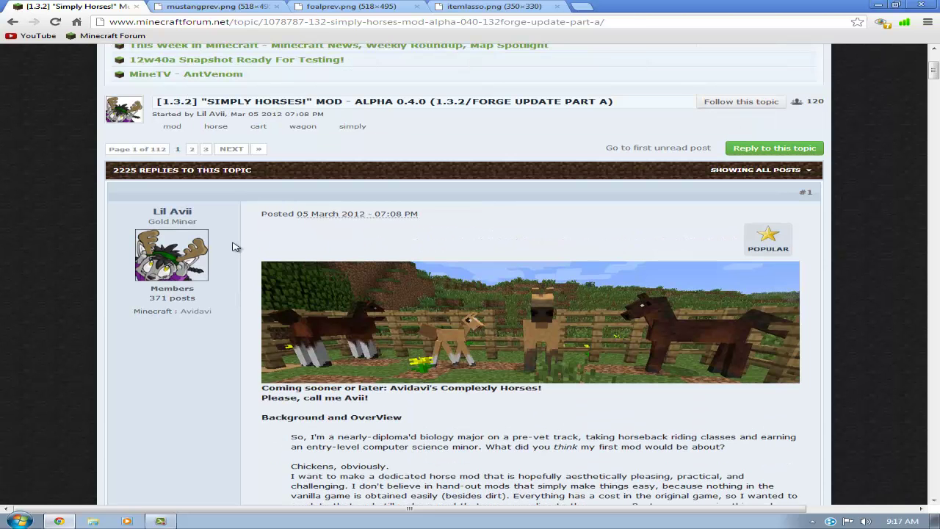
- Bring the Current Version Info section, with its Download and Forge Universal 4.1.1 links, into view
scroll(345, 97, down, 6)
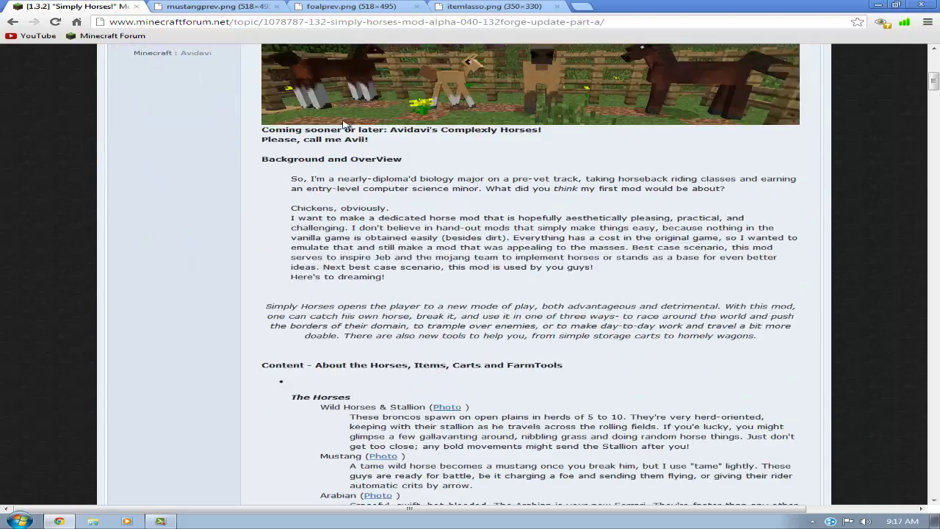
scroll(345, 117, down, 5)
scroll(344, 140, down, 7)
scroll(343, 168, down, 1)
scroll(343, 167, down, 6)
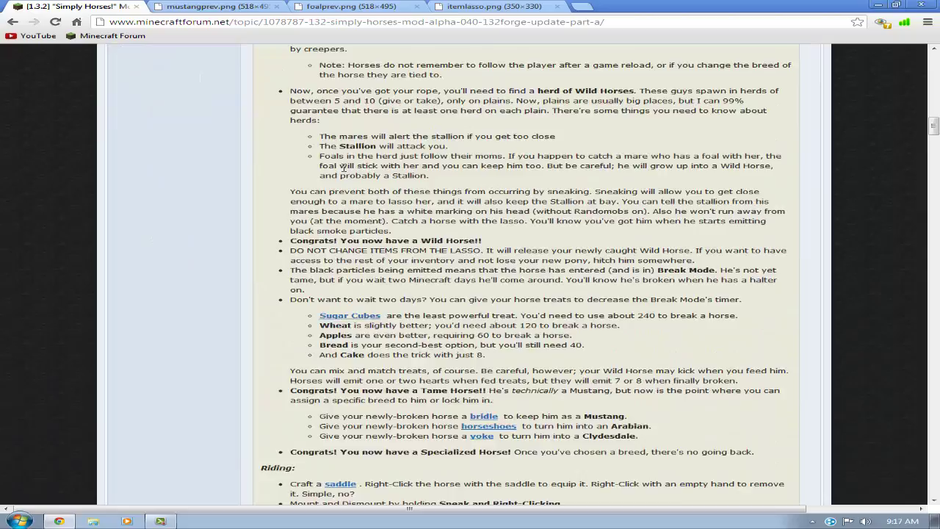
scroll(356, 242, down, 7)
scroll(370, 316, down, 6)
scroll(375, 361, down, 1)
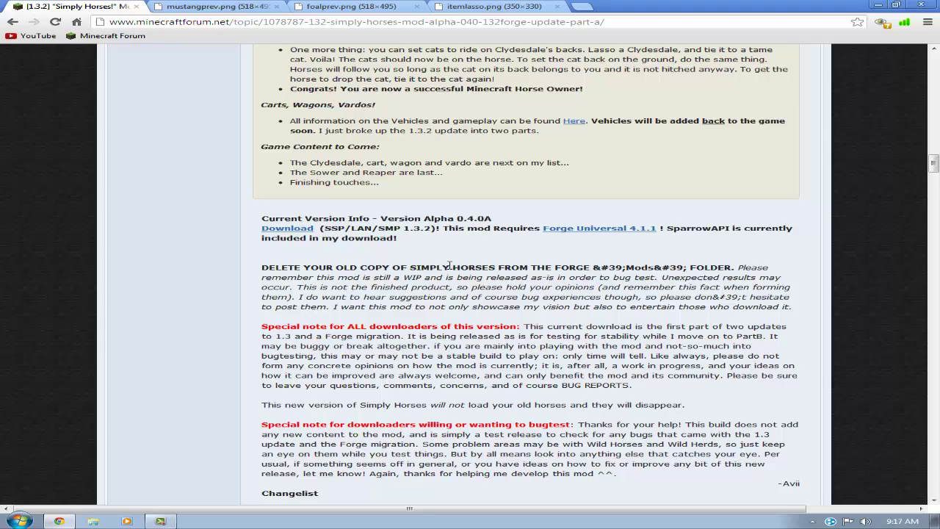
drag(412, 238, 245, 209)
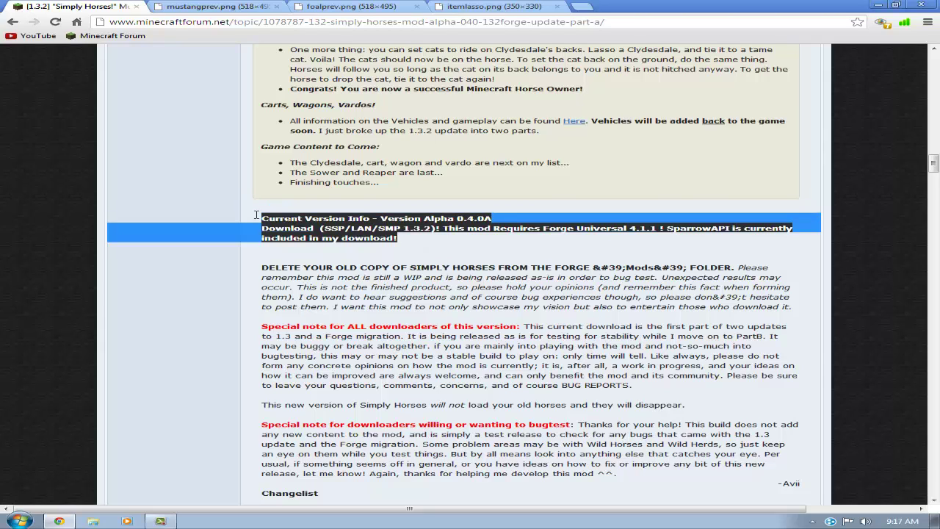
click(227, 270)
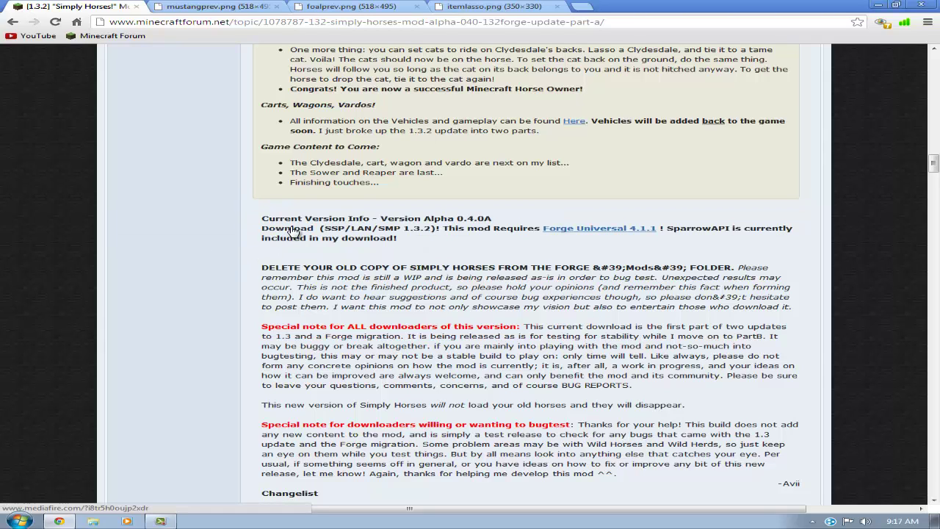
- Open the mod Download link and the Forge Universal link in new tabs
right_click(293, 231)
click(309, 236)
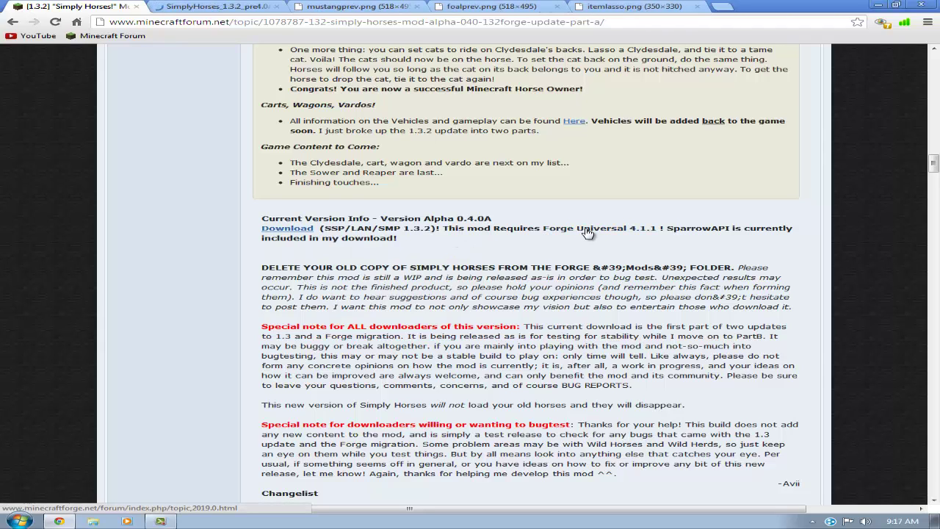
right_click(587, 231)
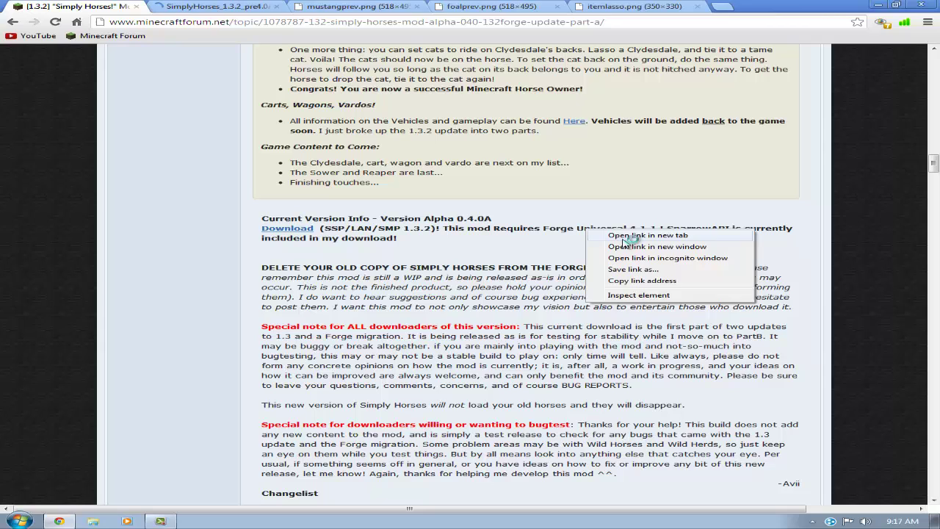
click(617, 238)
- Close the mustang and foal image tabs and start the SimplyHorses_1.3.2_pre4.0A.zip download on MediaFire
click(533, 7)
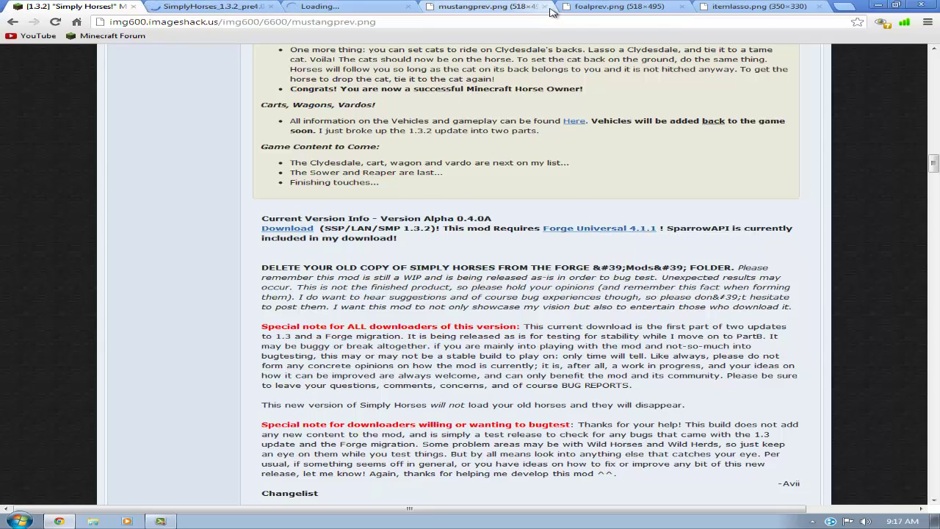
click(544, 7)
click(545, 6)
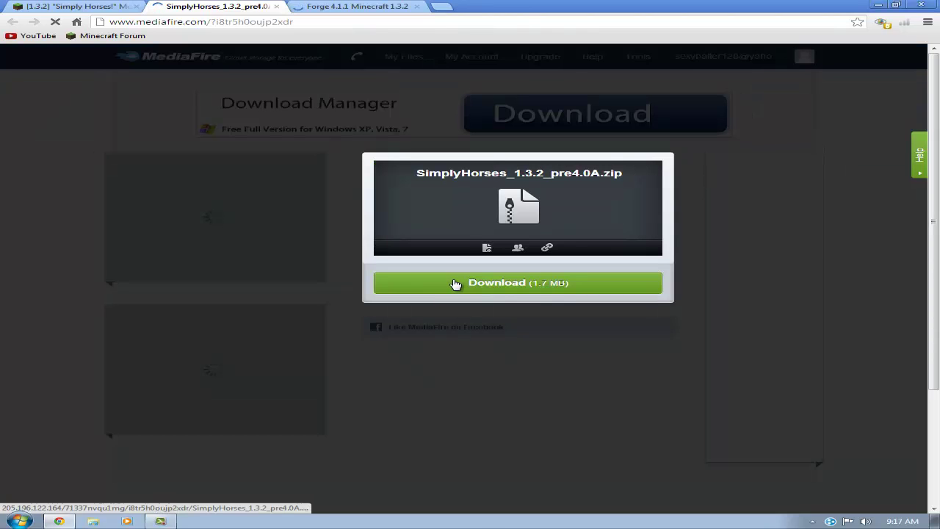
click(455, 284)
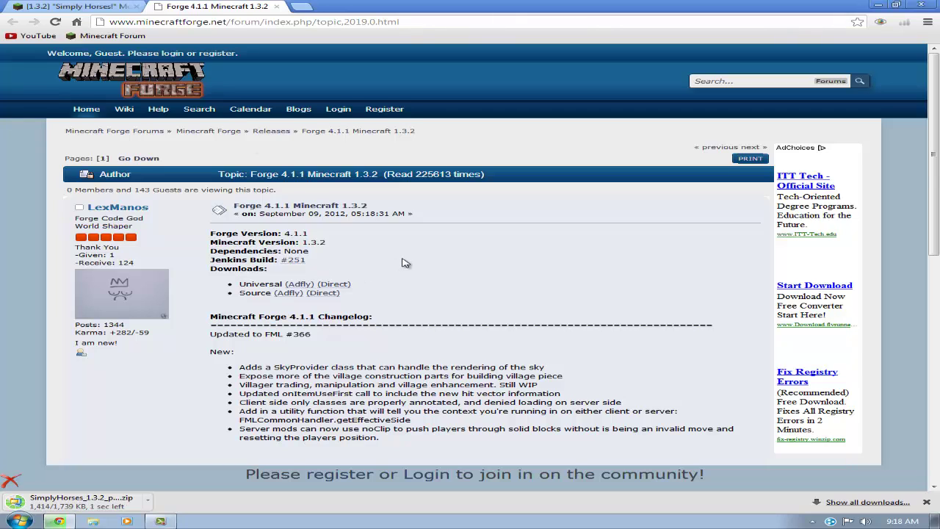
- Download the Forge Universal 4.1.1 zip using its Direct link in the release post
scroll(402, 263, down, 2)
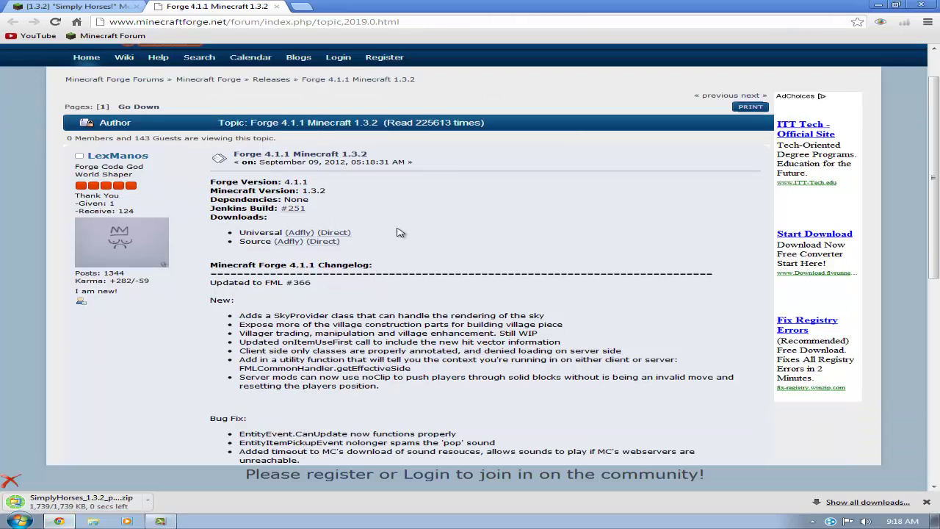
drag(262, 232, 278, 232)
click(404, 244)
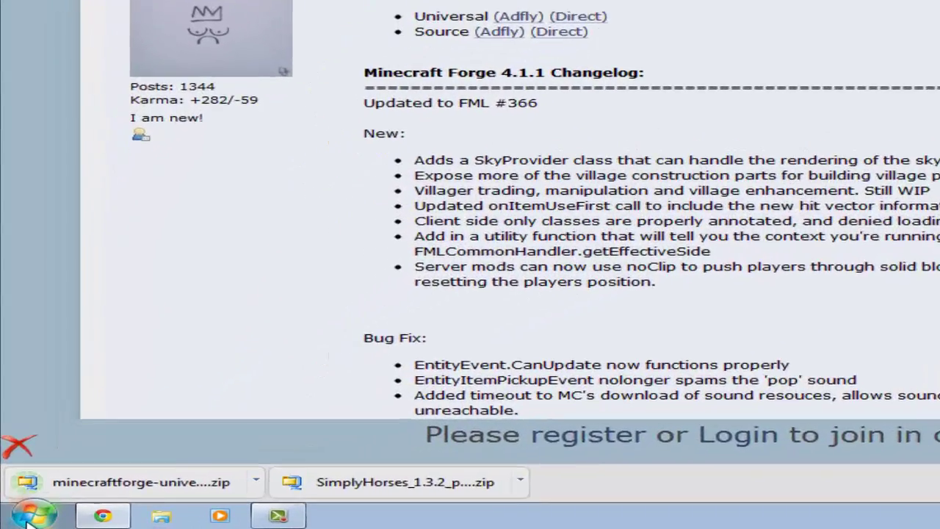
- Go to the %appdata% Roaming folder and open .minecraft
click(20, 521)
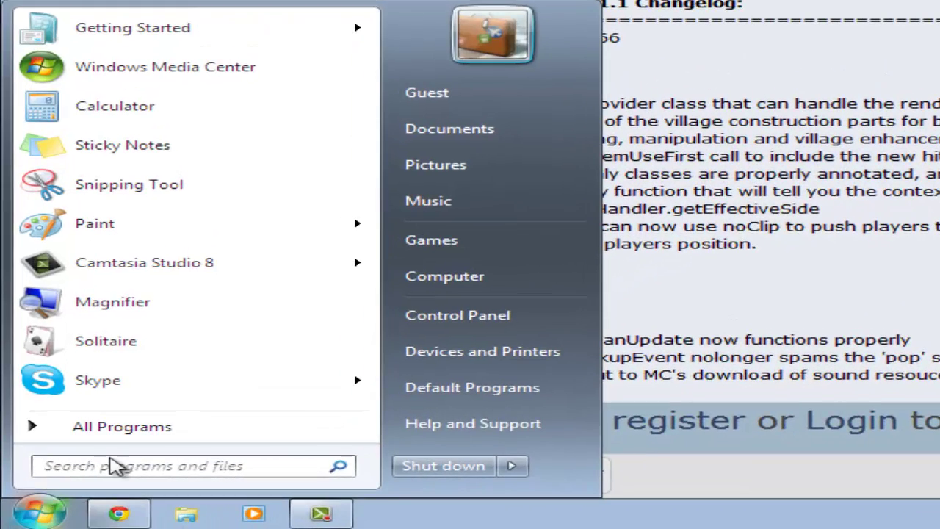
text(%appdata%)
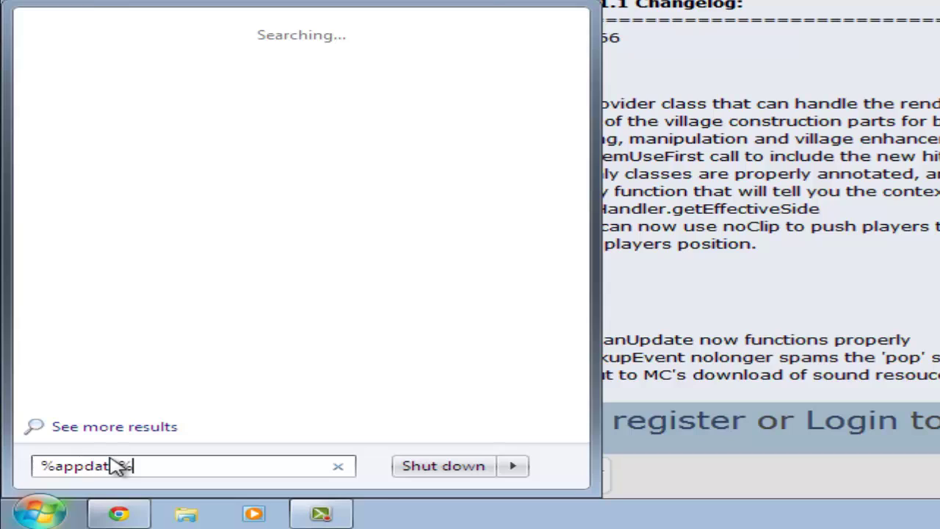
key(Return)
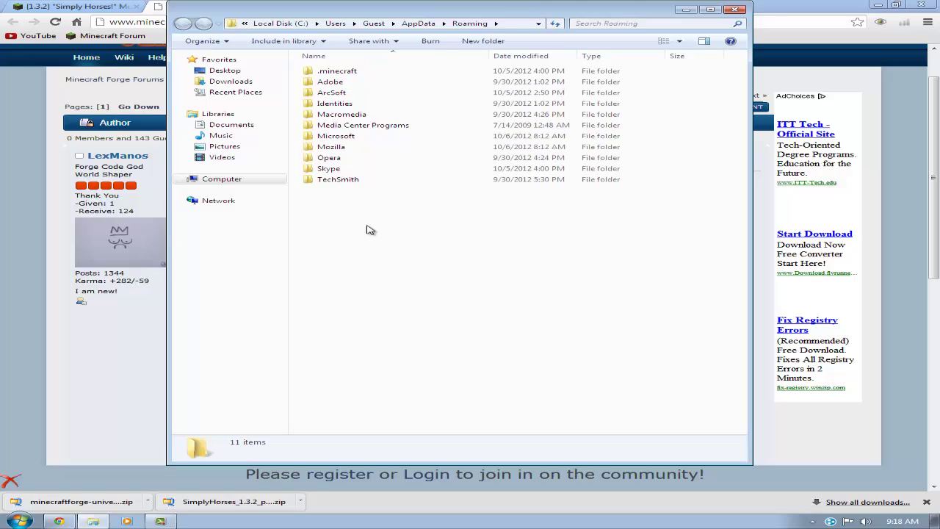
double_click(337, 72)
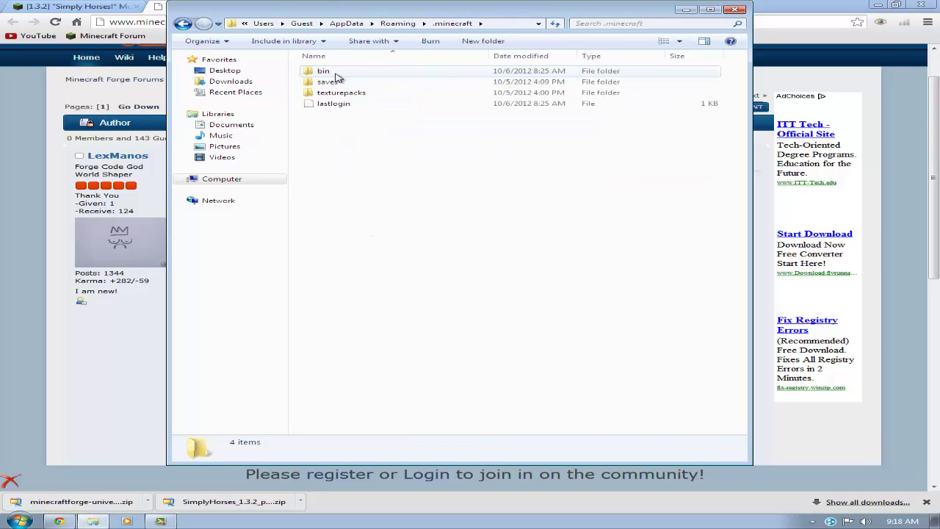
- Create a new folder named Mods inside .minecraft and open it
right_click(336, 118)
mouse_move(371, 125)
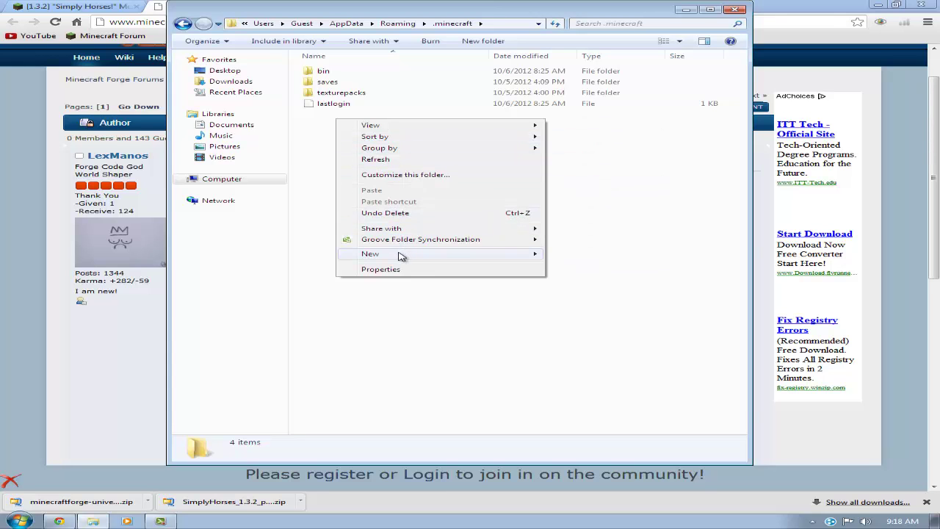
mouse_move(370, 254)
click(554, 257)
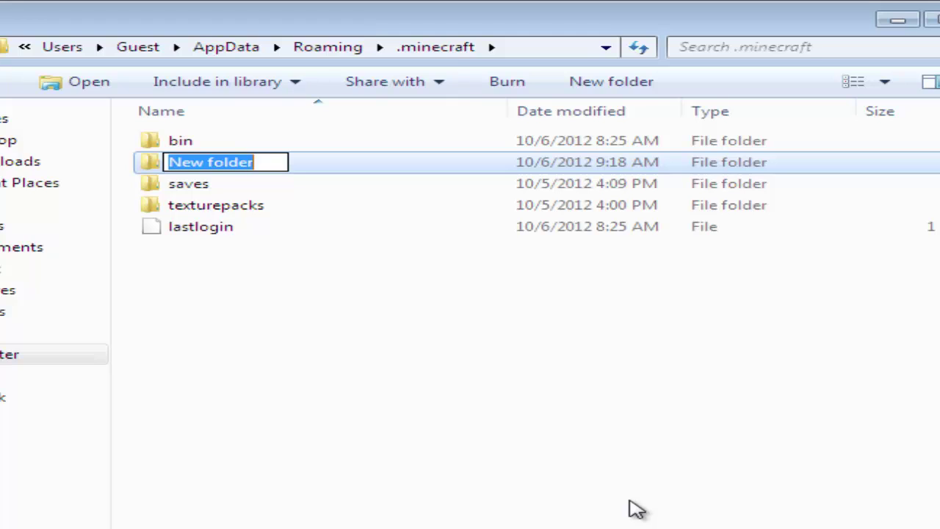
text(Mods)
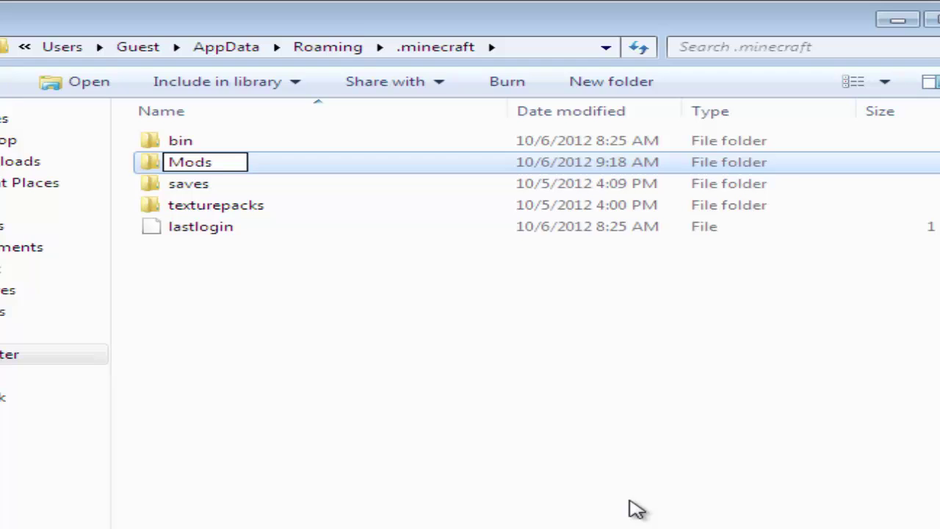
key(Return)
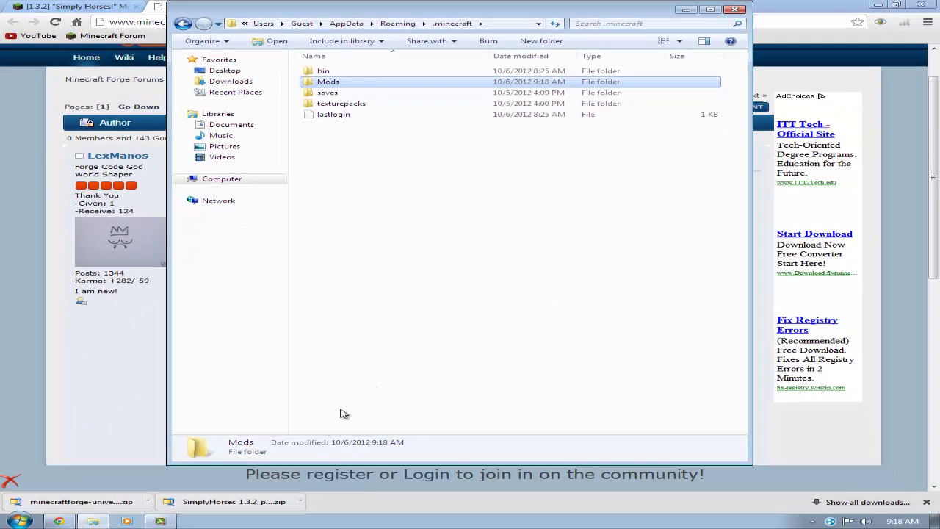
double_click(328, 83)
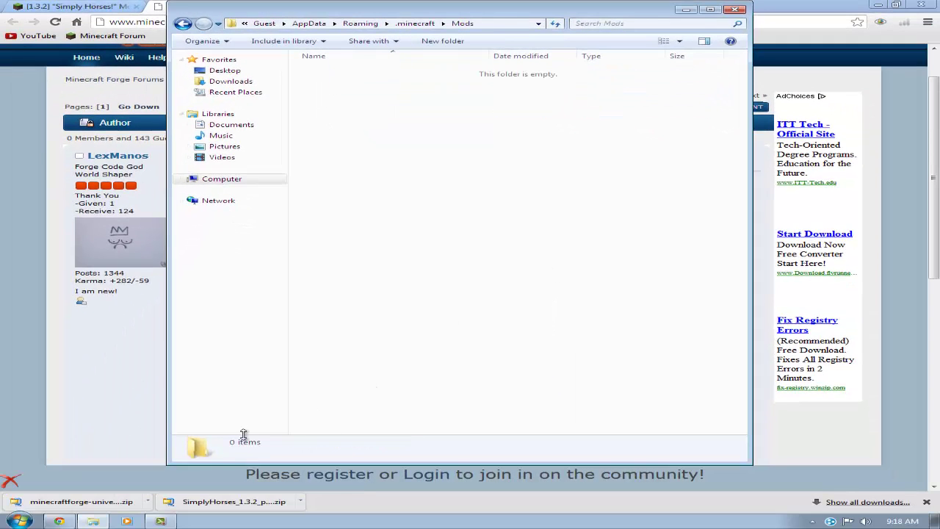
- Put the SimplyHorses_1.3.2_pre4.0A zip into Mods and return to .minecraft
mouse_move(228, 506)
mouse_down()
mouse_move(102, 520)
mouse_move(395, 185)
mouse_up()
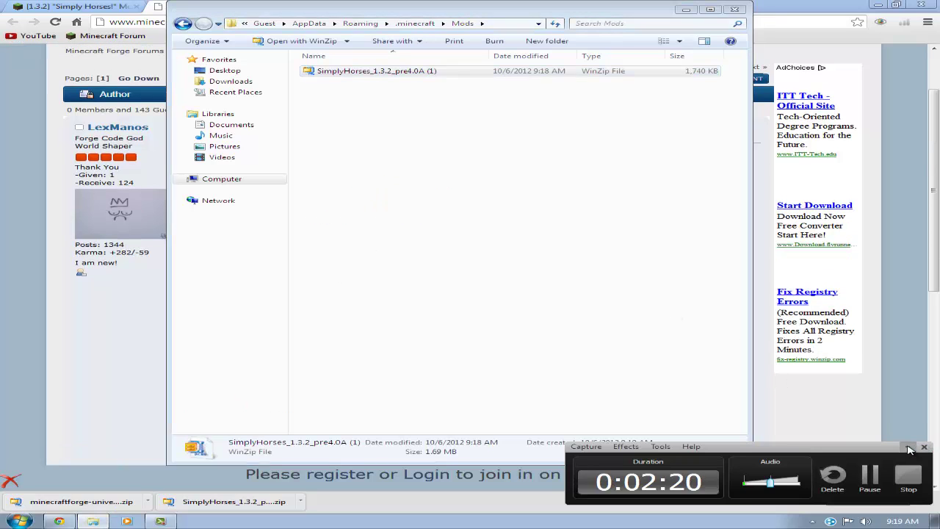
click(431, 114)
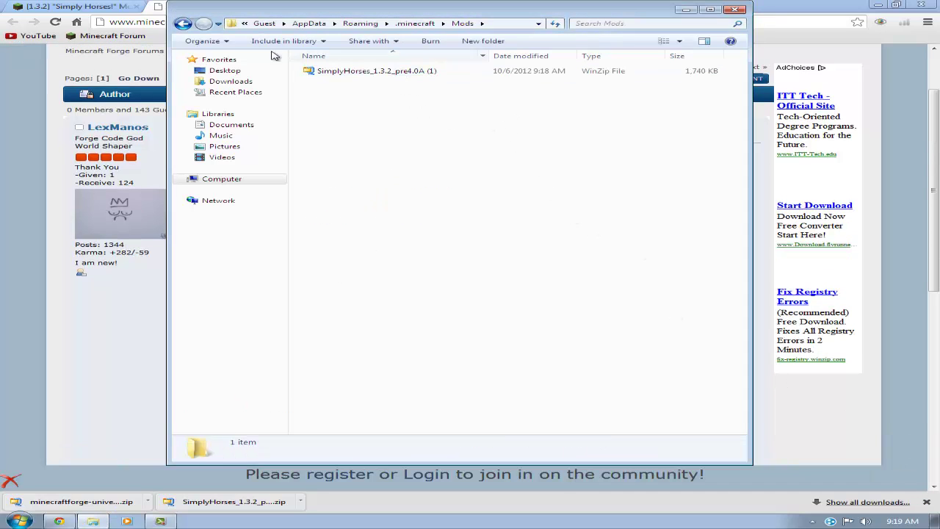
click(184, 24)
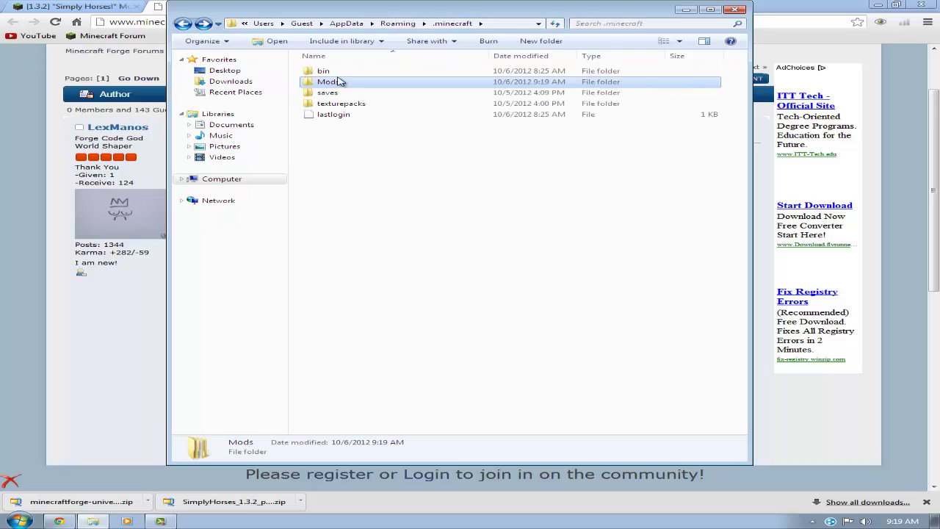
- Open the bin folder and open minecraft.jar with WinZip
double_click(331, 71)
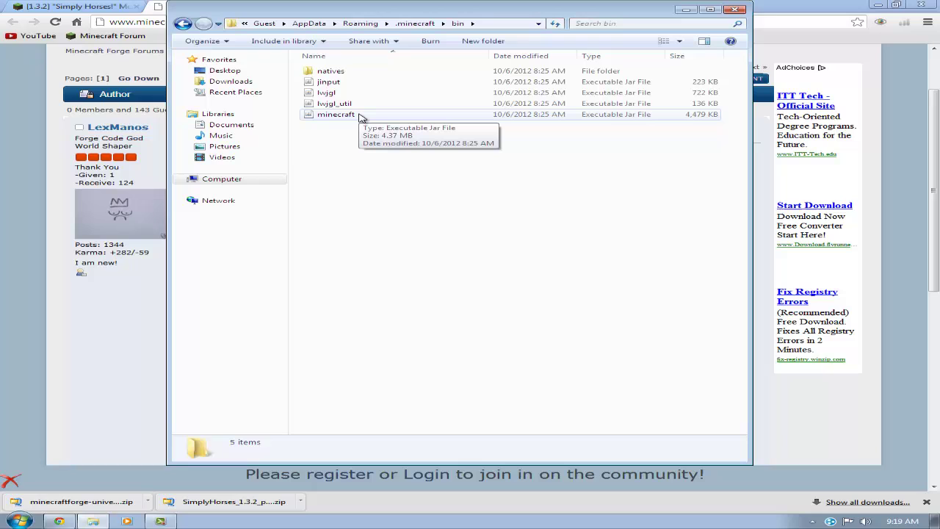
right_click(359, 116)
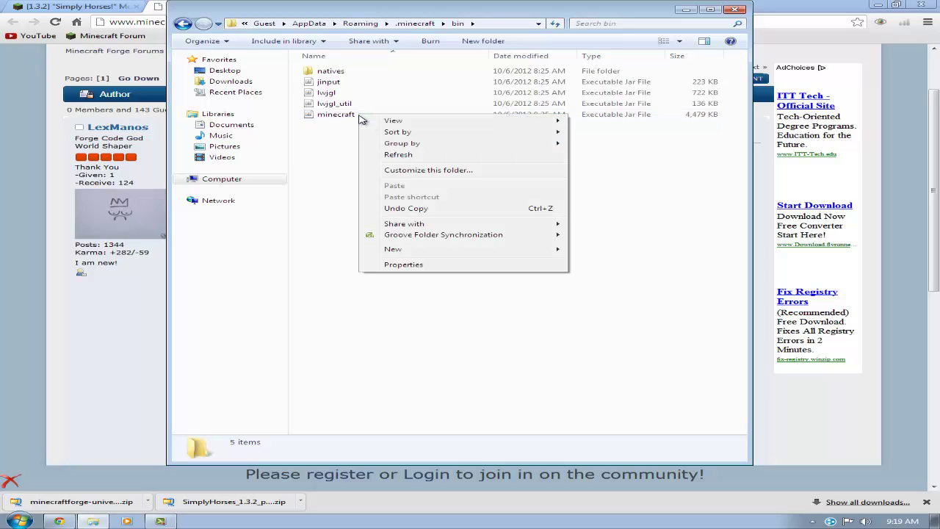
key(Escape)
click(351, 116)
right_click(351, 115)
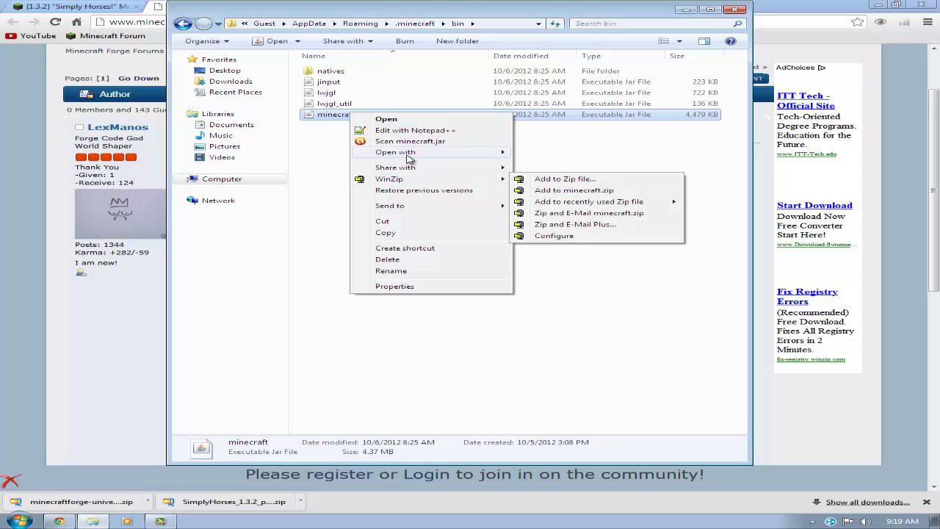
mouse_move(395, 152)
click(528, 163)
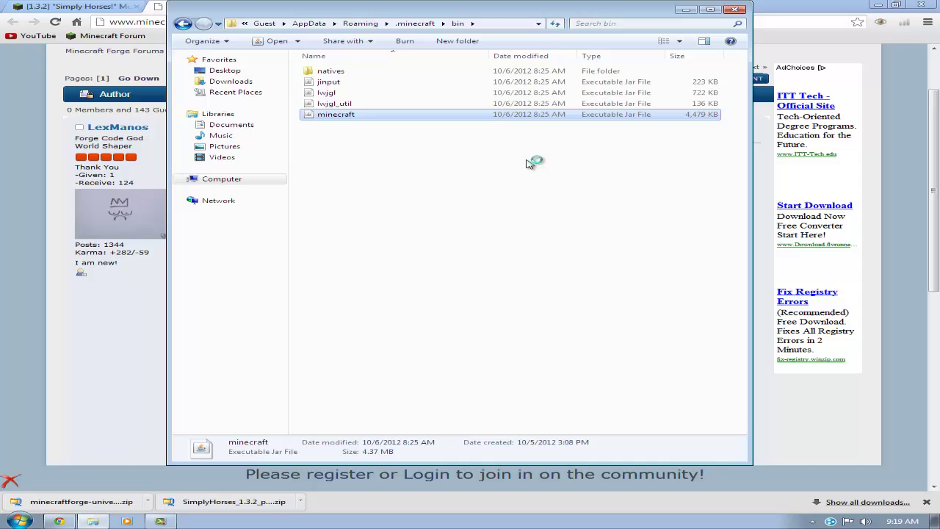
- Dismiss the WinZip message and open the Forge universal 4.1.1.251 archive beside minecraft.jar
click(637, 254)
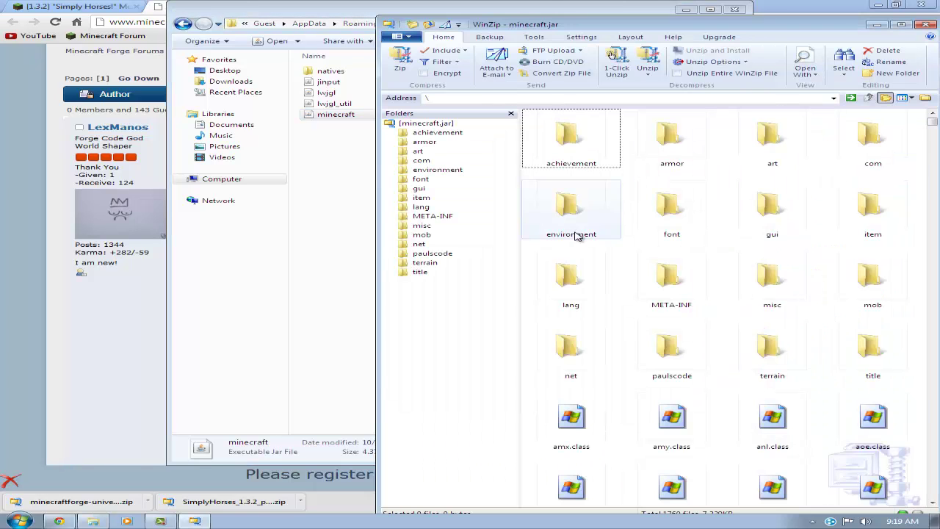
double_click(687, 16)
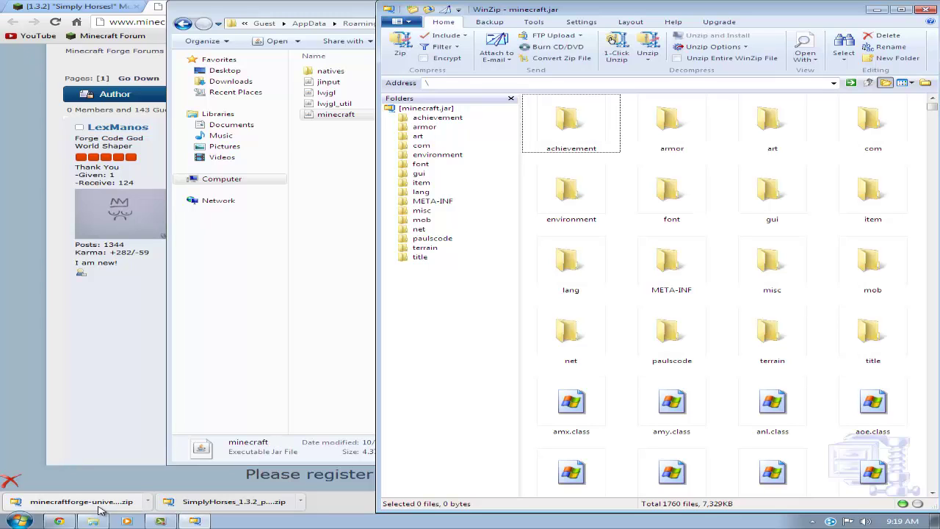
click(101, 506)
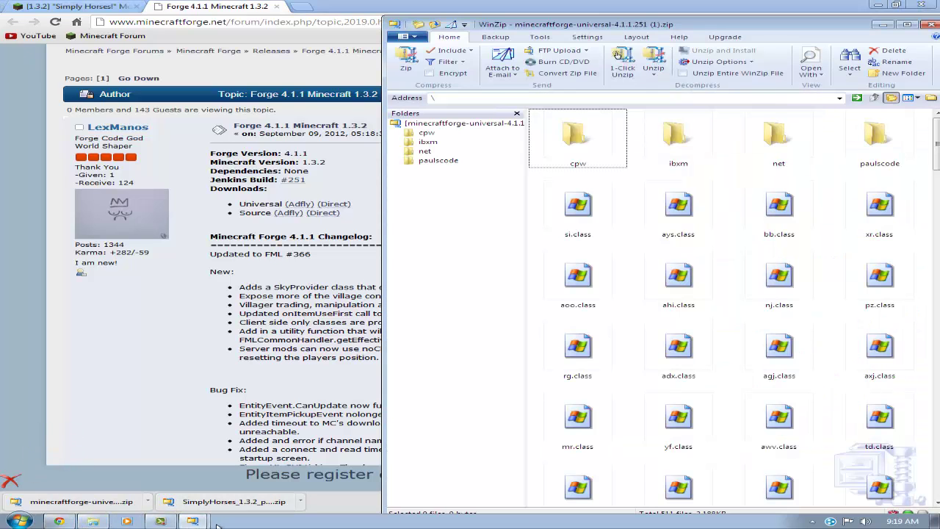
drag(609, 18, 110, 4)
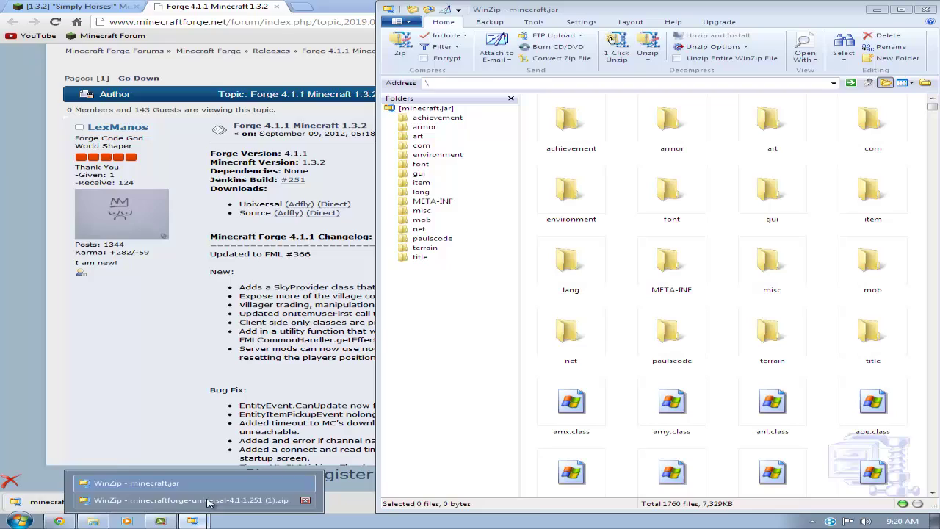
- Copy every file from the Forge archive into minecraft.jar
click(147, 503)
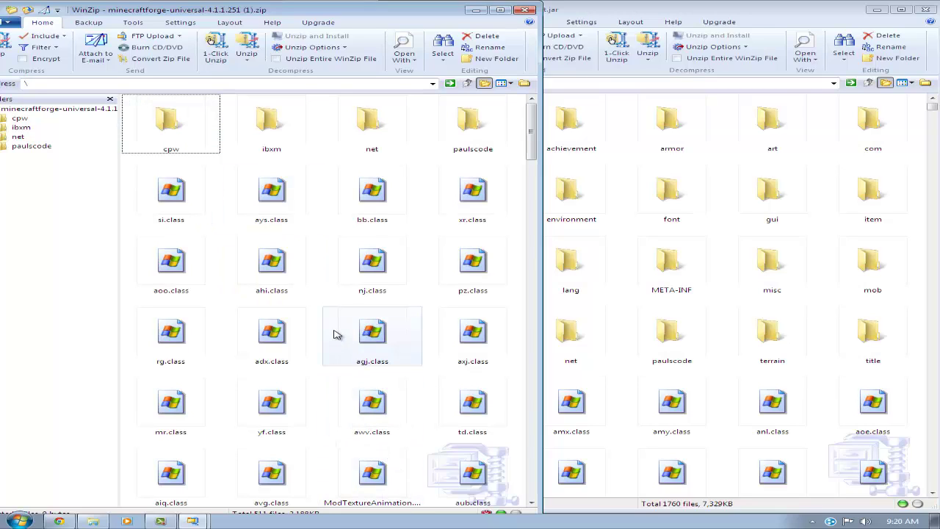
key(ctrl+a)
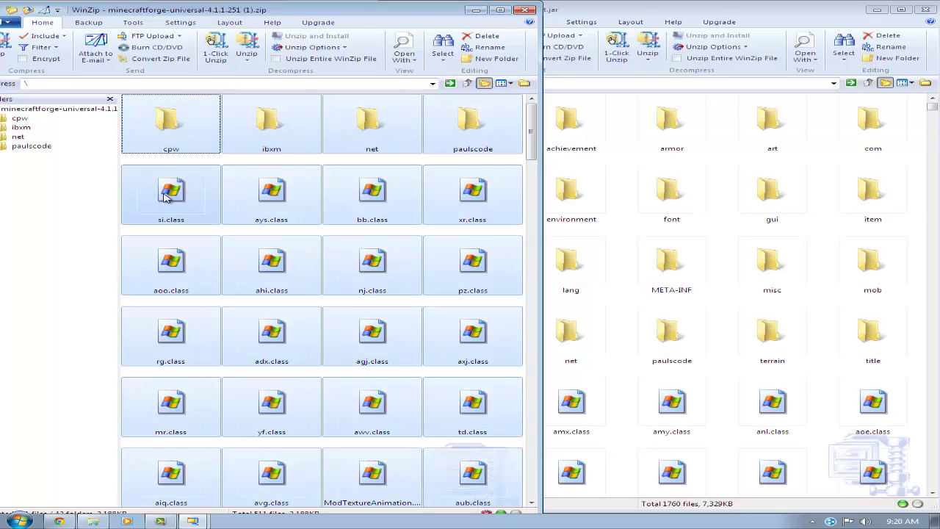
mouse_move(166, 197)
mouse_down()
mouse_move(669, 446)
mouse_move(661, 448)
mouse_up()
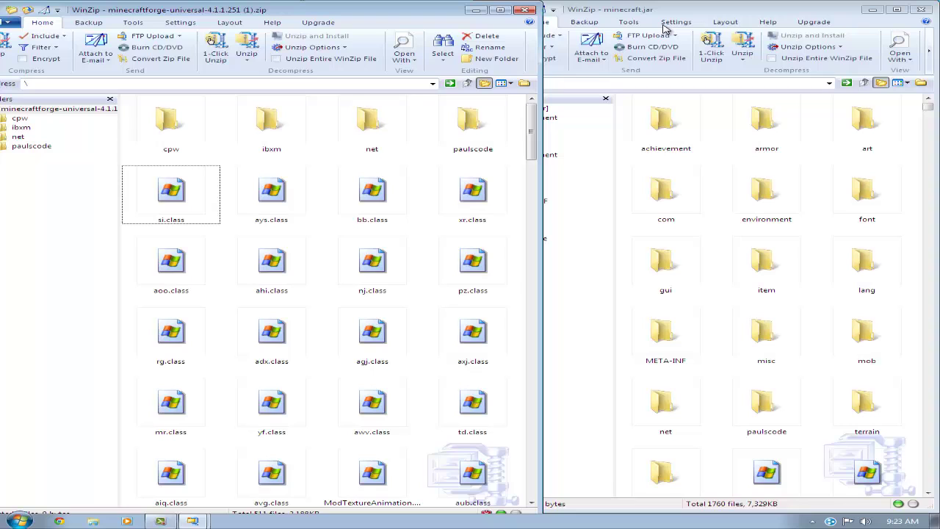
- Close the Forge archive and delete the META-INF folder from minecraft.jar
click(529, 16)
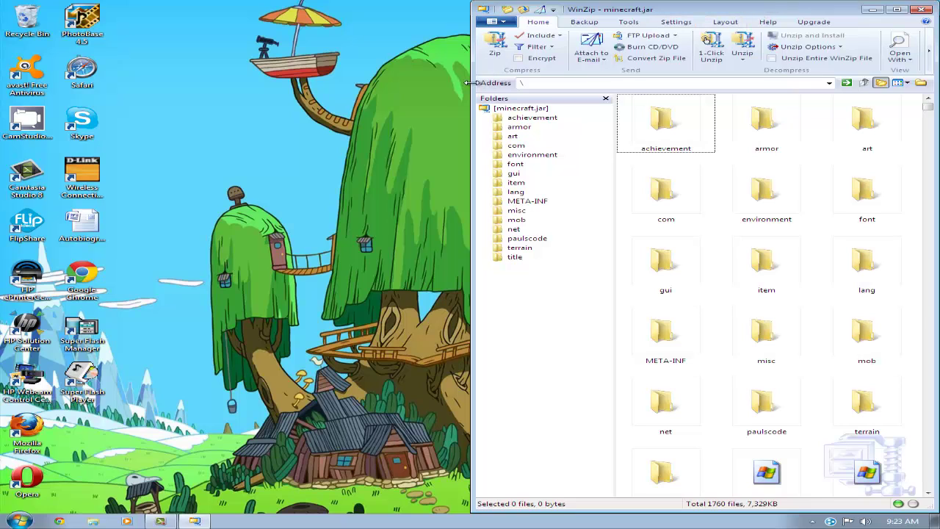
drag(470, 82, 283, 82)
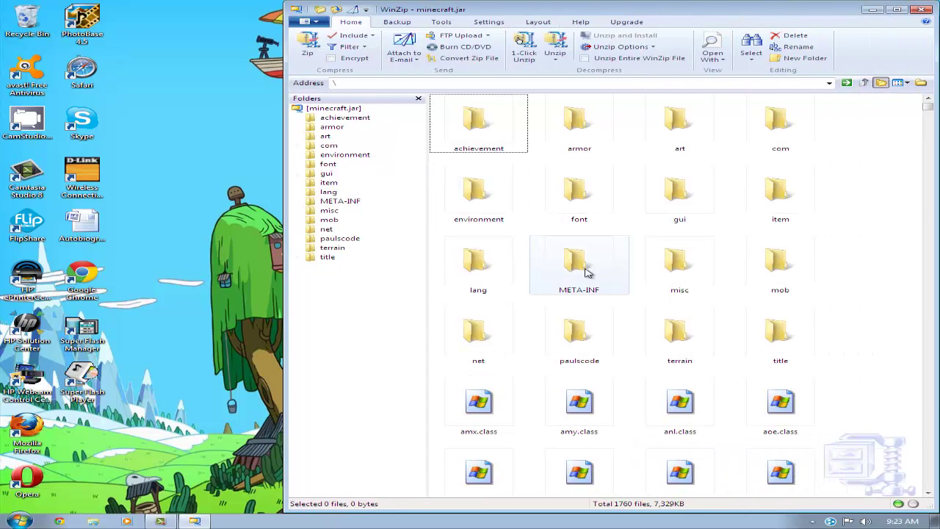
click(585, 272)
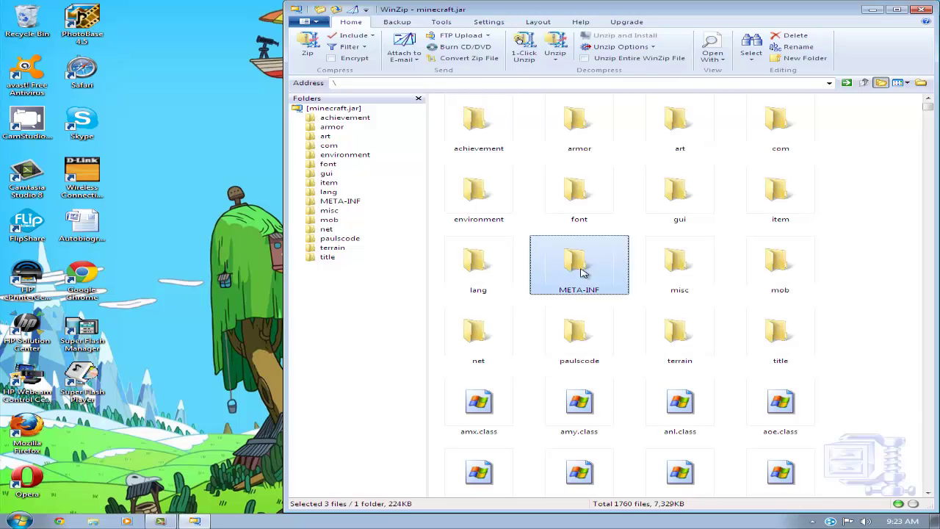
right_click(583, 273)
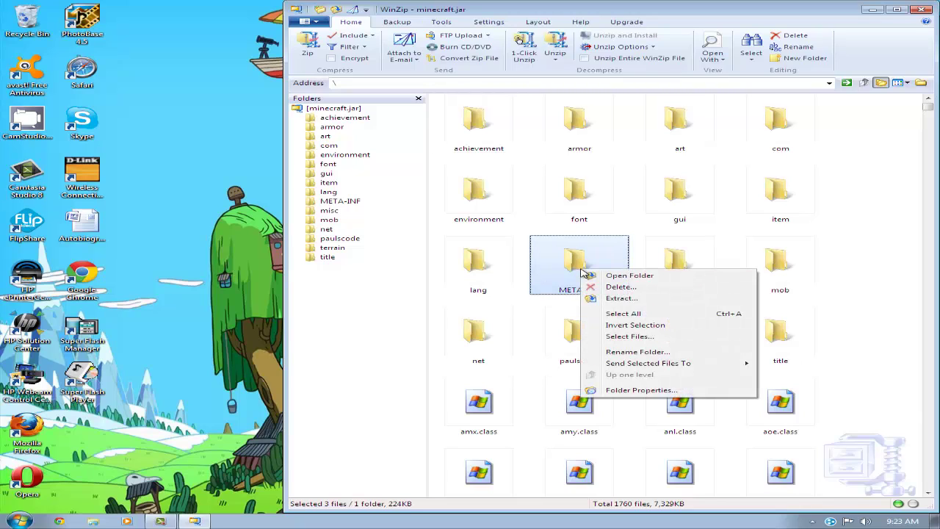
click(617, 286)
click(793, 356)
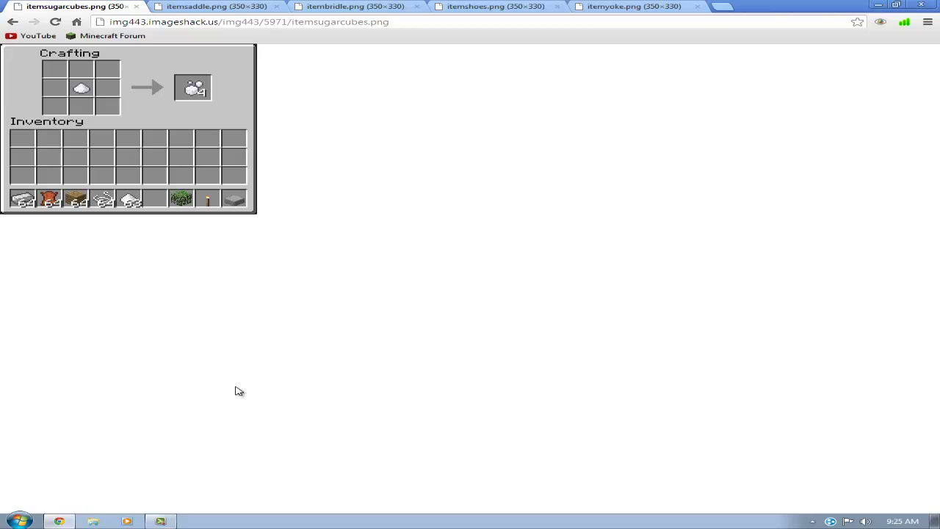
- Show the saddle, bridle, horseshoes and yoke crafting recipe images in turn
click(211, 7)
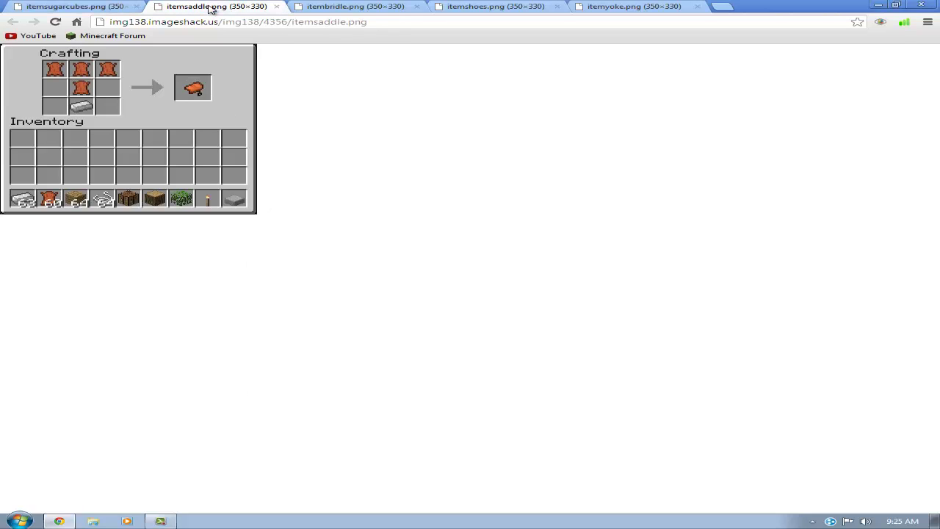
click(352, 6)
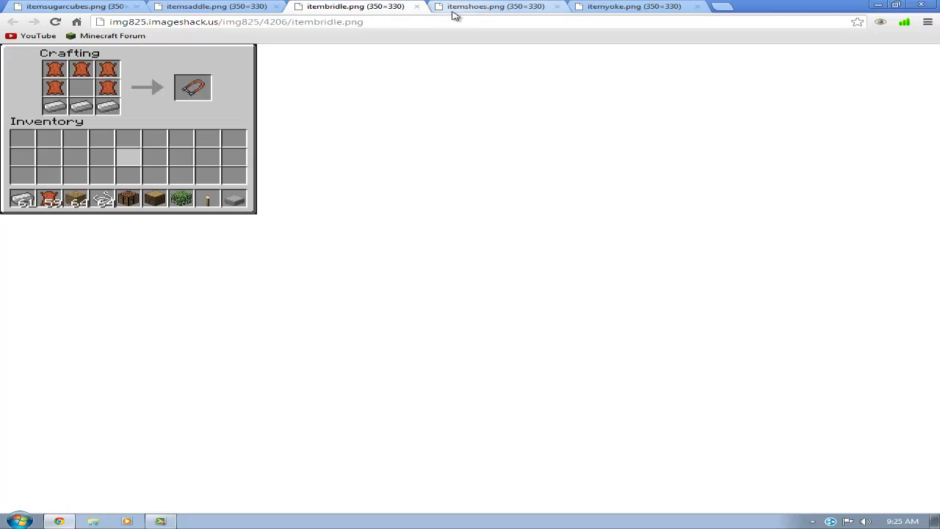
click(485, 8)
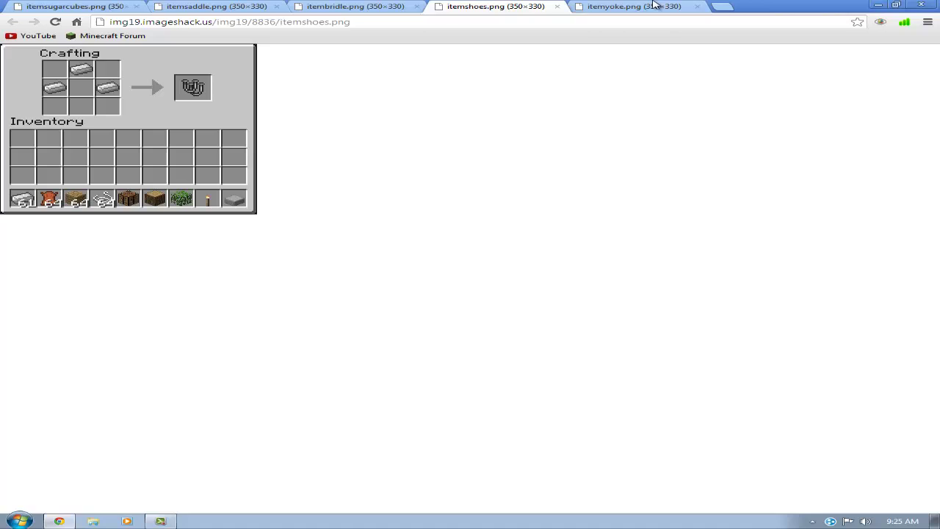
click(664, 6)
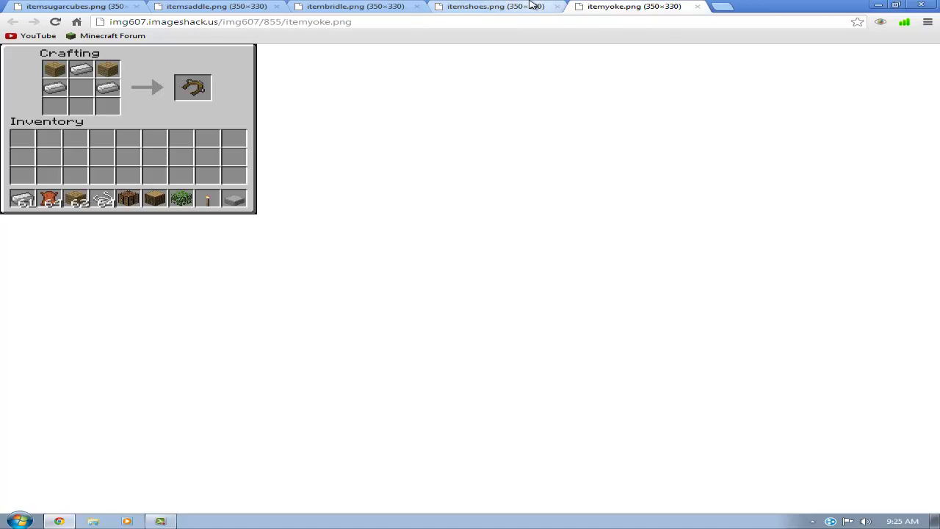